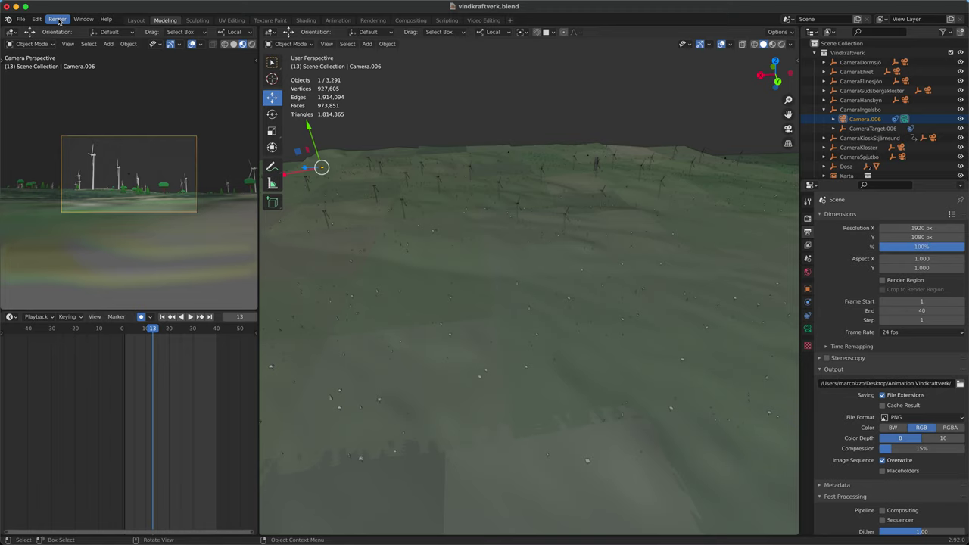
Render the current frame as a still test image through Camera.006 and close the render window.
left_click(58, 21)
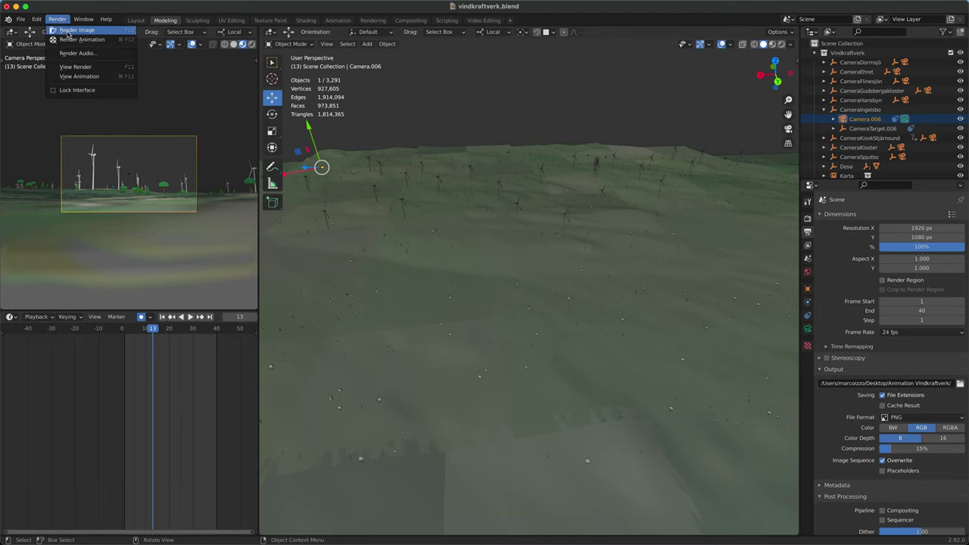
left_click(67, 30)
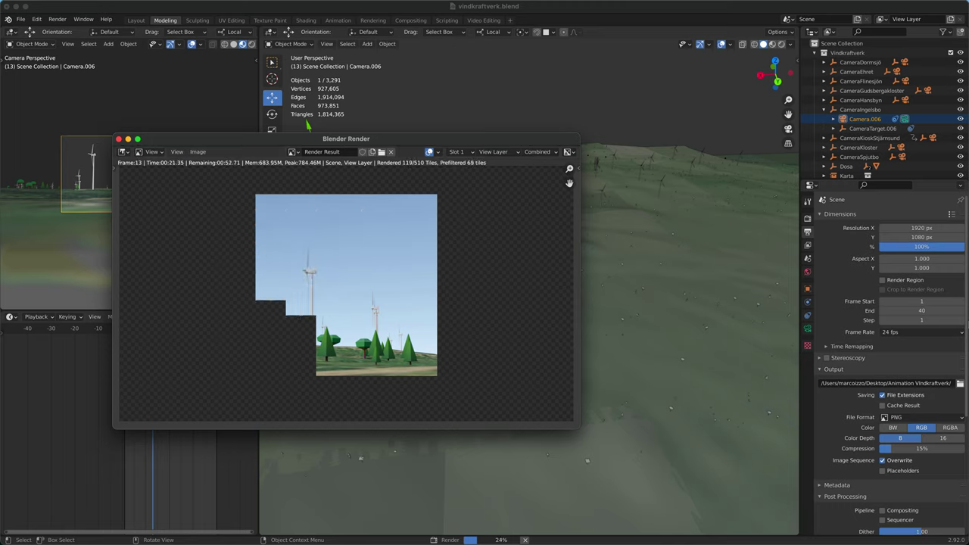
left_click(197, 152)
mouse_move(179, 151)
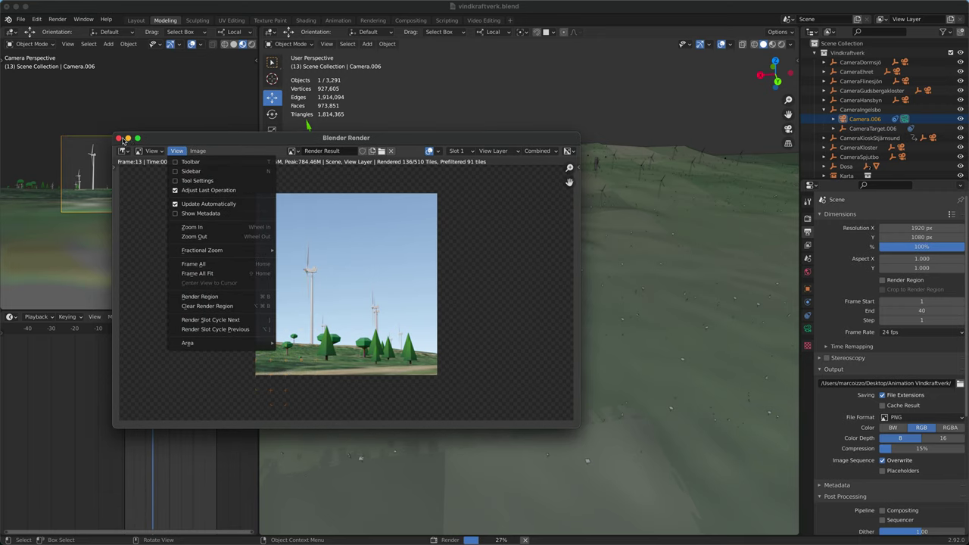
left_click(119, 140)
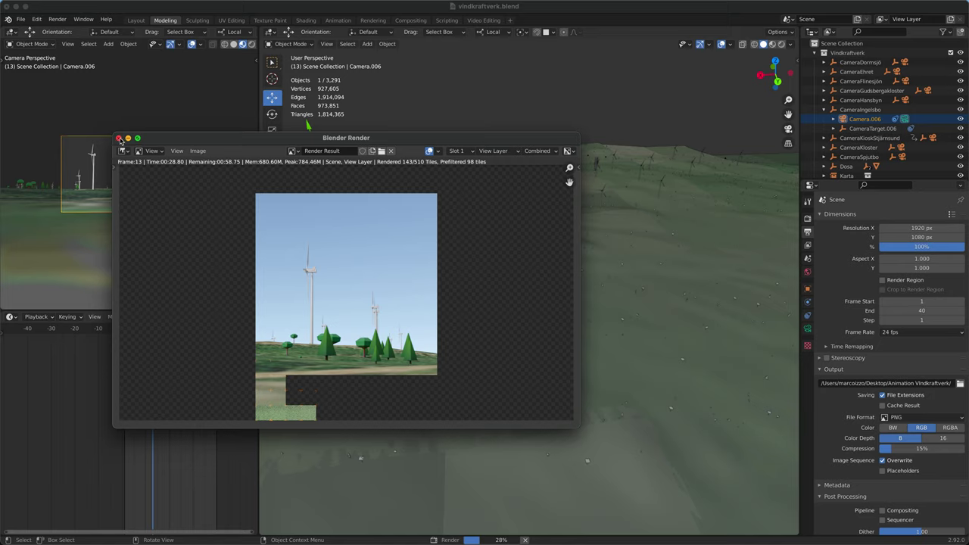
left_click(119, 139)
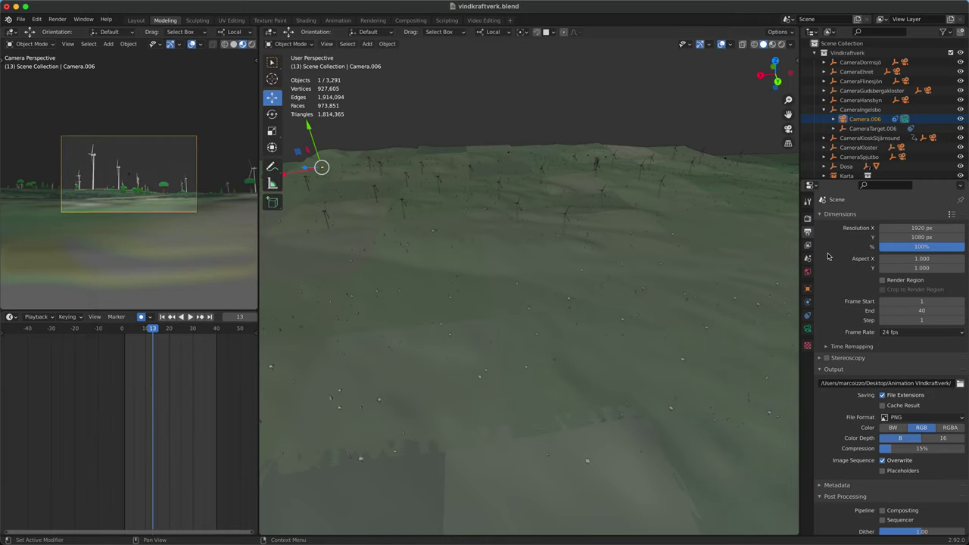
Review the scene's output and motion blur render settings, and Camera.006's depth of field settings.
scroll(825, 262, "down", 2)
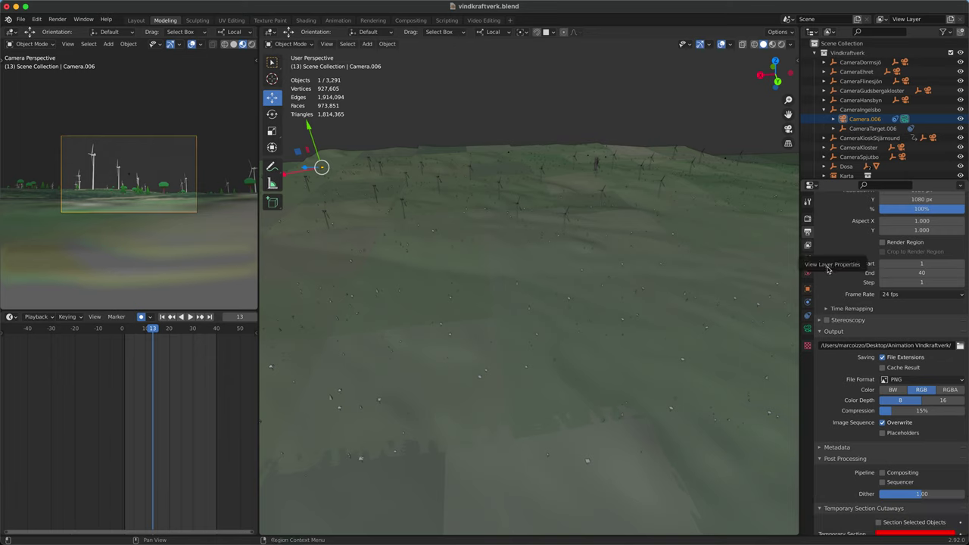
scroll(830, 266, "down", 2)
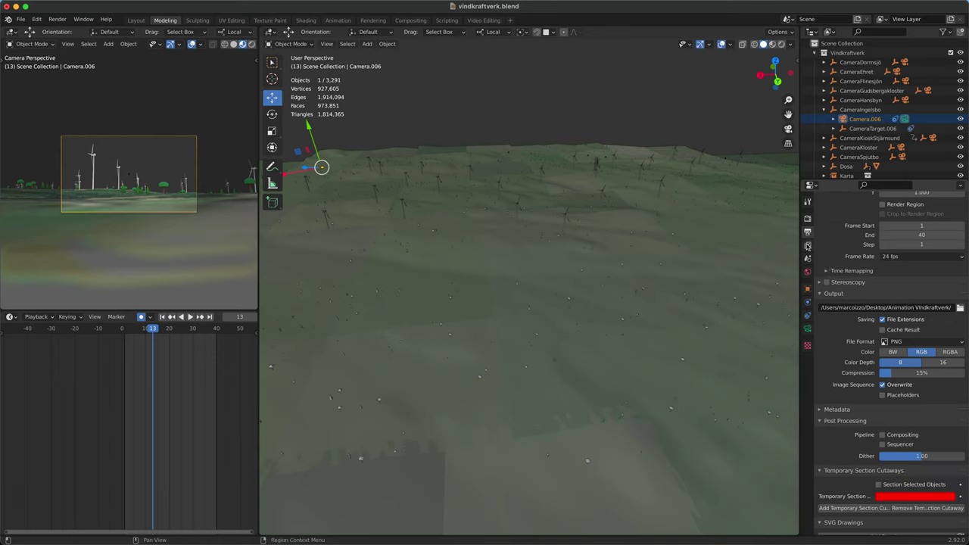
left_click(808, 218)
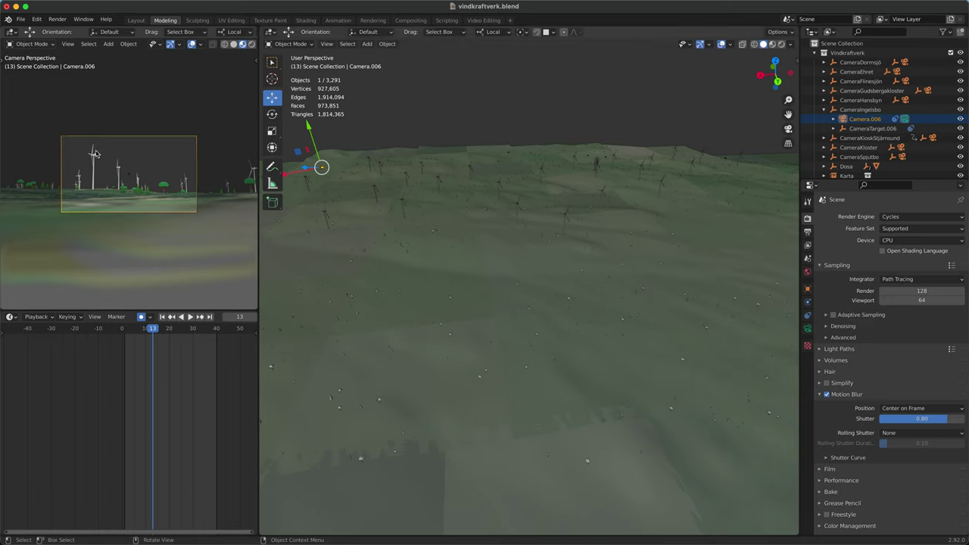
left_click(820, 395)
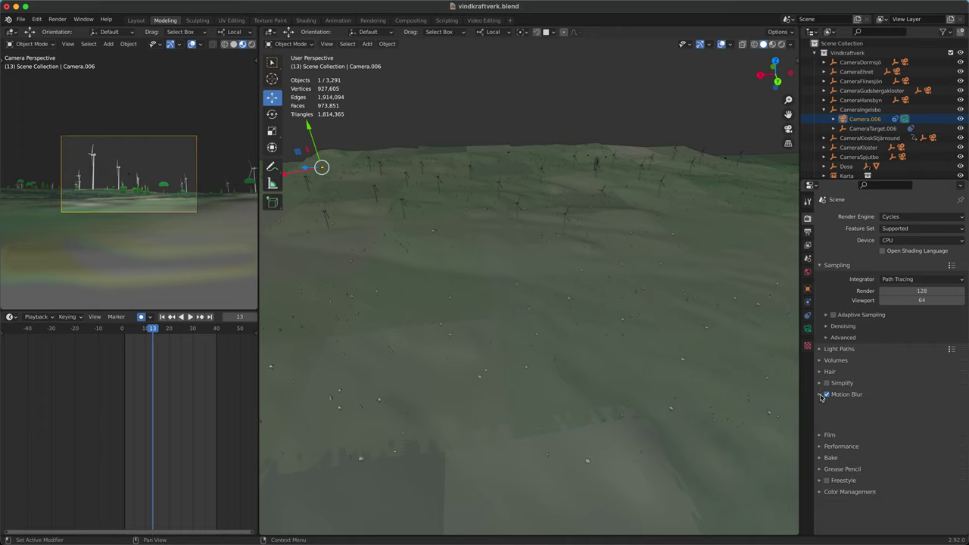
left_click(808, 333)
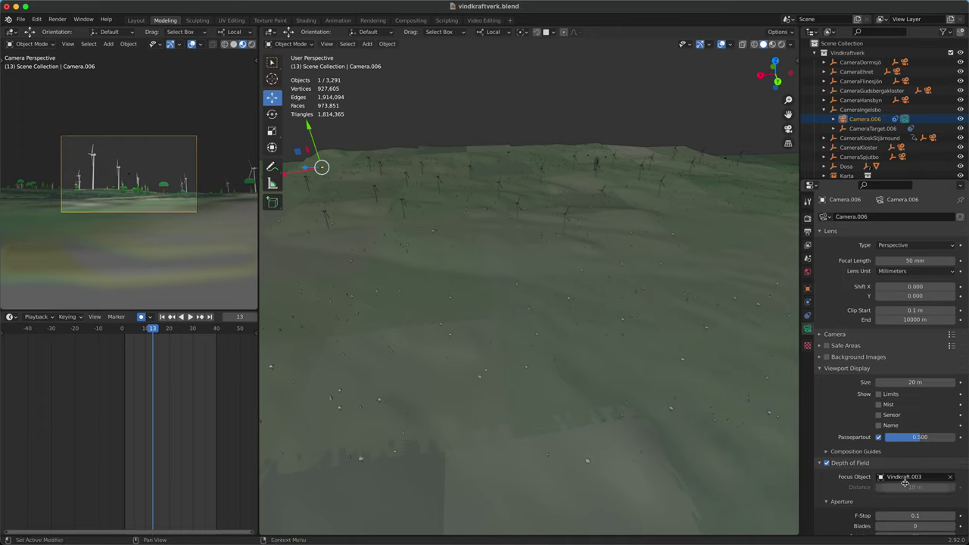
scroll(867, 473, "down", 3)
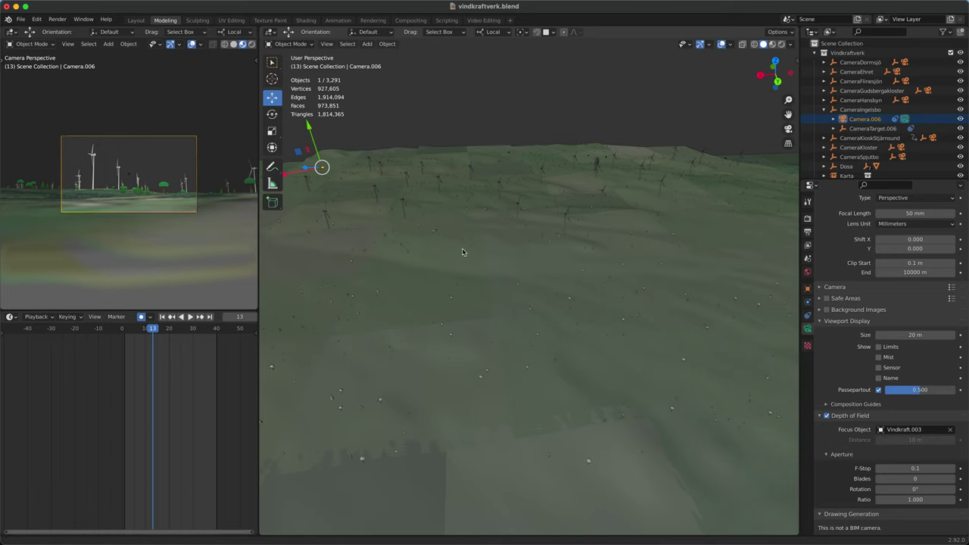
Replace Camera.006's depth of field focus object with the nearby wind turbine Vindkraft.026.
middle_click_drag(461, 253, 477, 288, "shift")
middle_click_drag(584, 304, 704, 343, "shift")
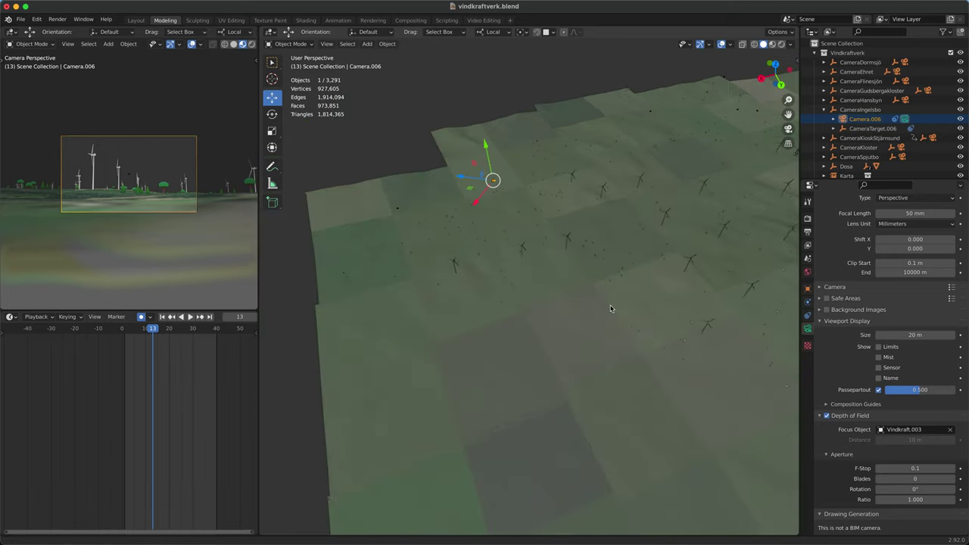
middle_click_drag(591, 182, 530, 271)
scroll(525, 275, "up", 2)
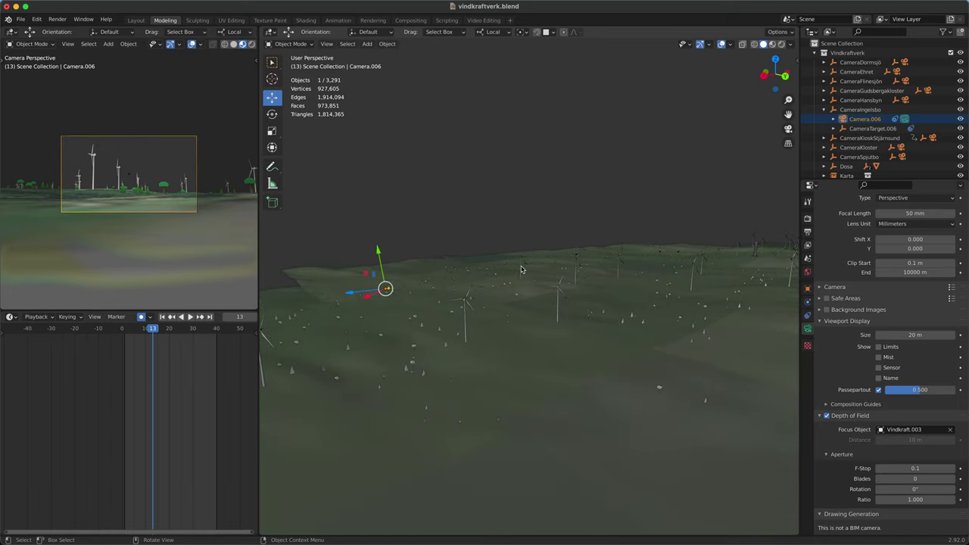
left_click(525, 265)
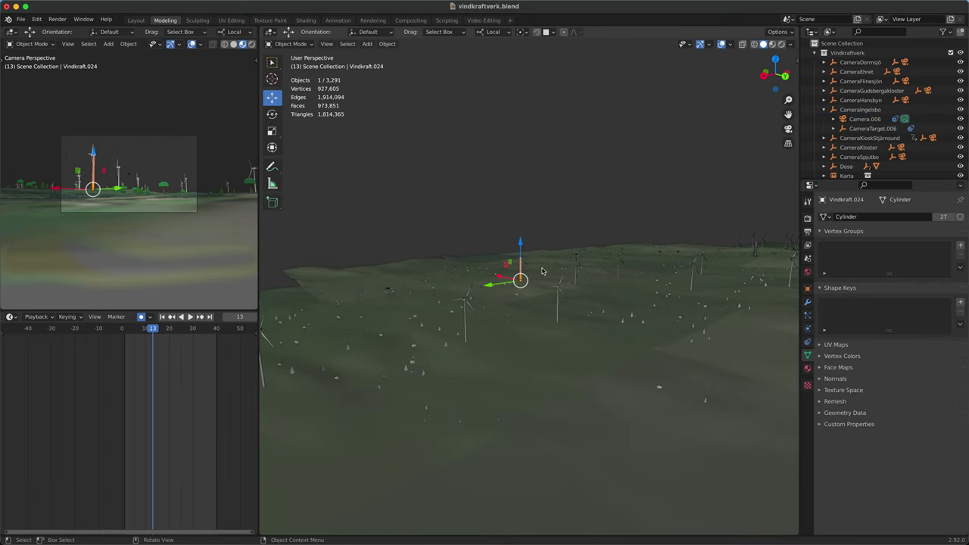
middle_click_drag(552, 235, 550, 231)
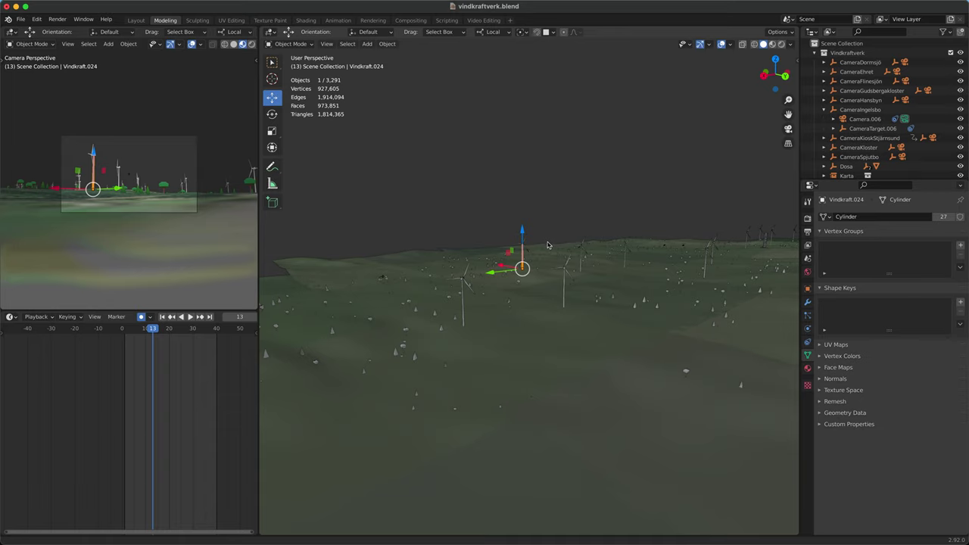
scroll(553, 239, "up", 2)
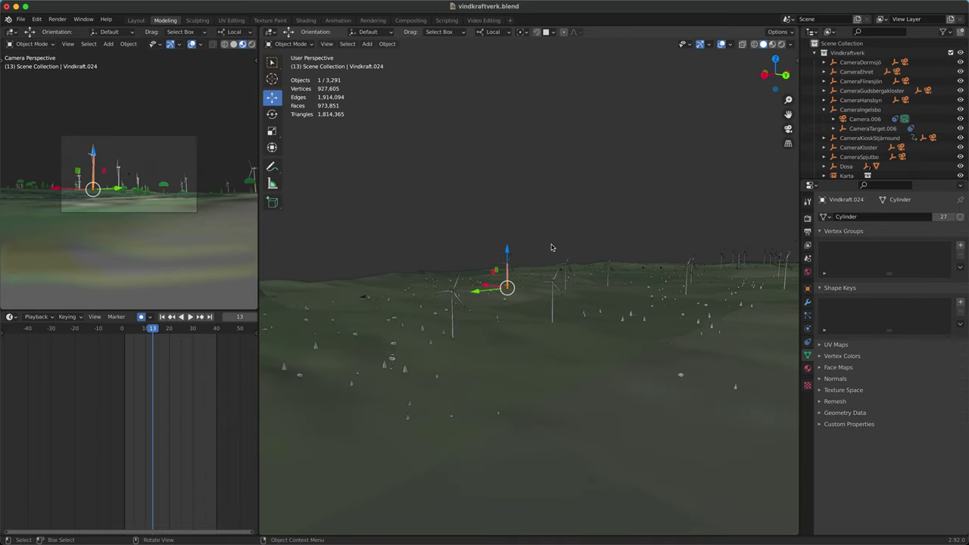
scroll(543, 273, "up", 1)
scroll(345, 319, "up", 1)
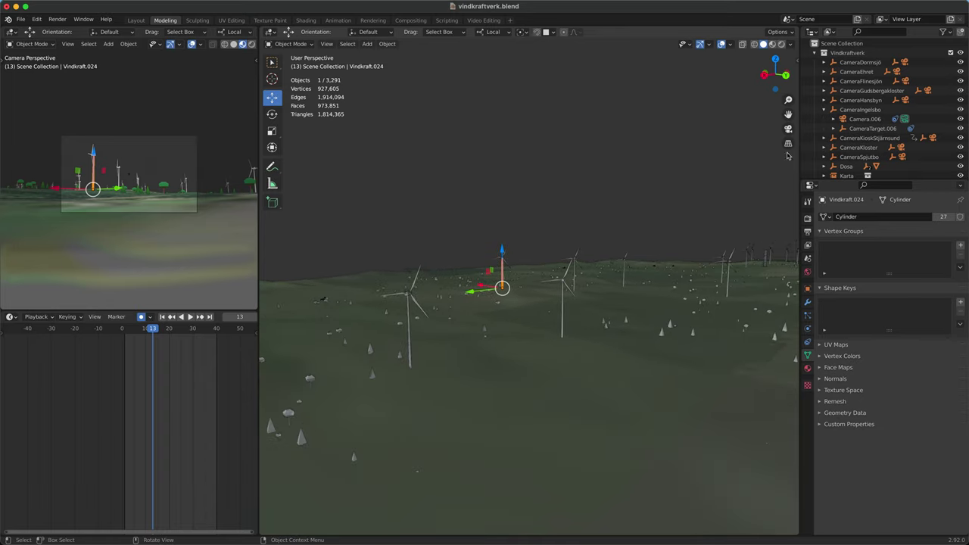
left_click(870, 122)
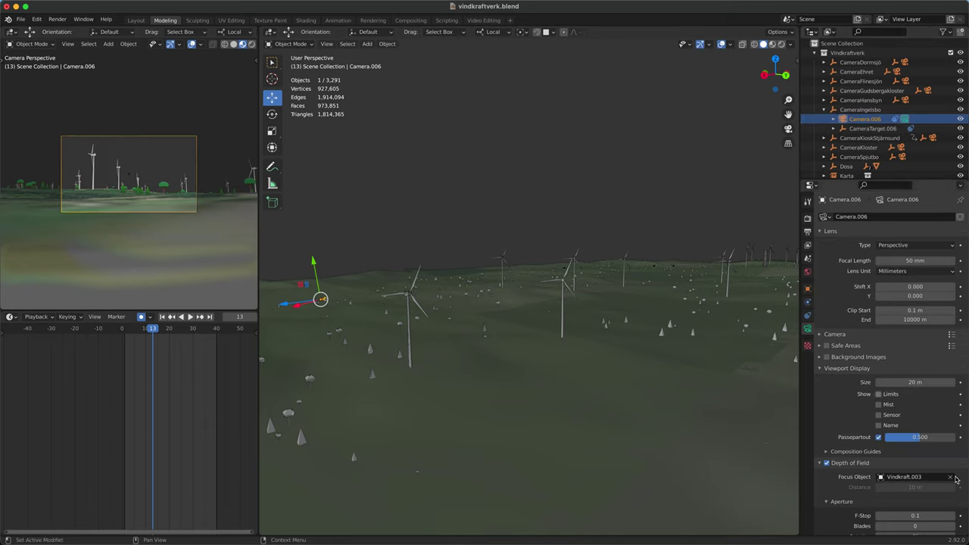
left_click(951, 480)
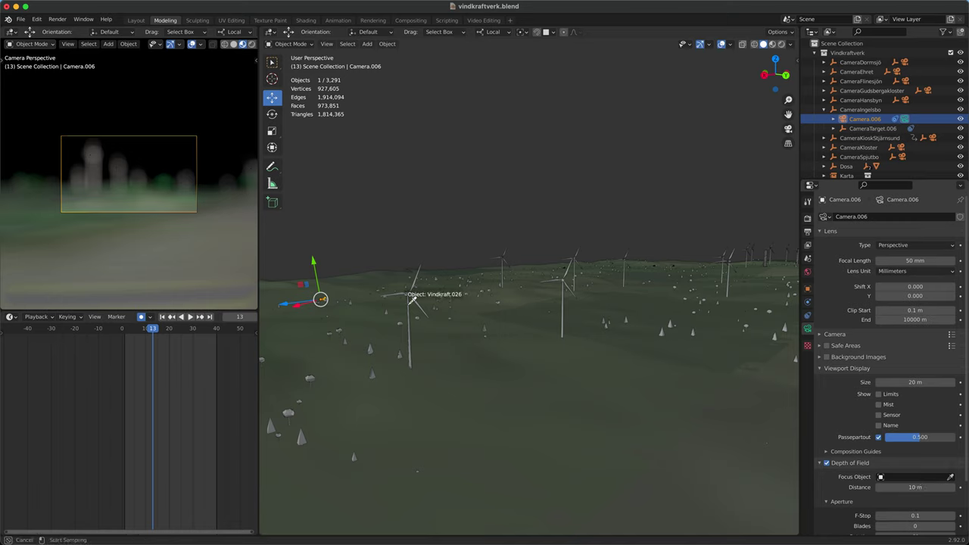
left_click(442, 242)
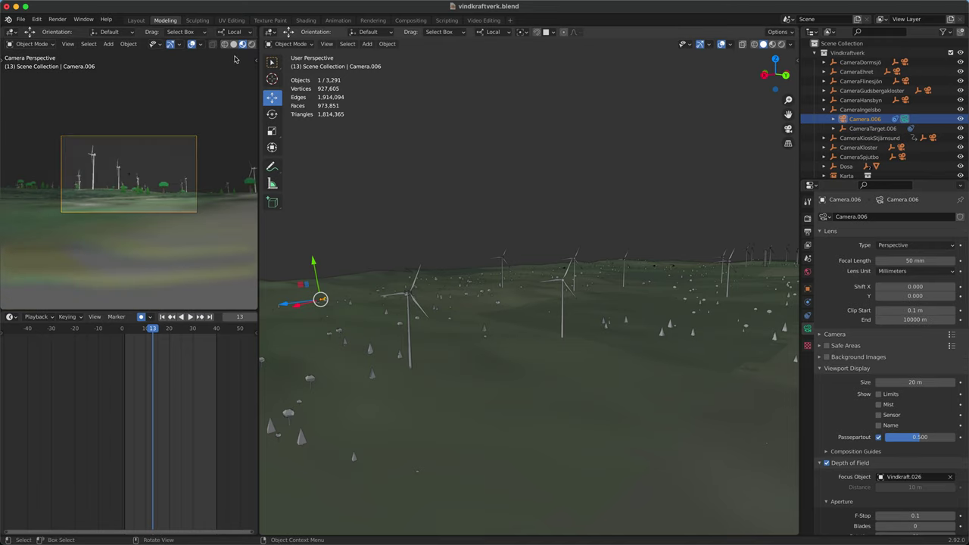
Preview the camera view with rendered shading to check the depth of field.
left_click(83, 20)
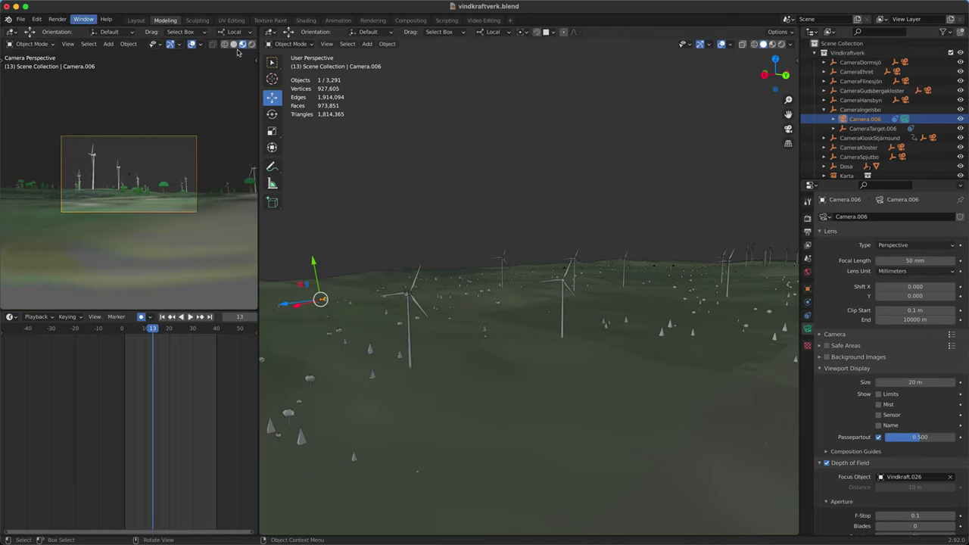
left_click(251, 44)
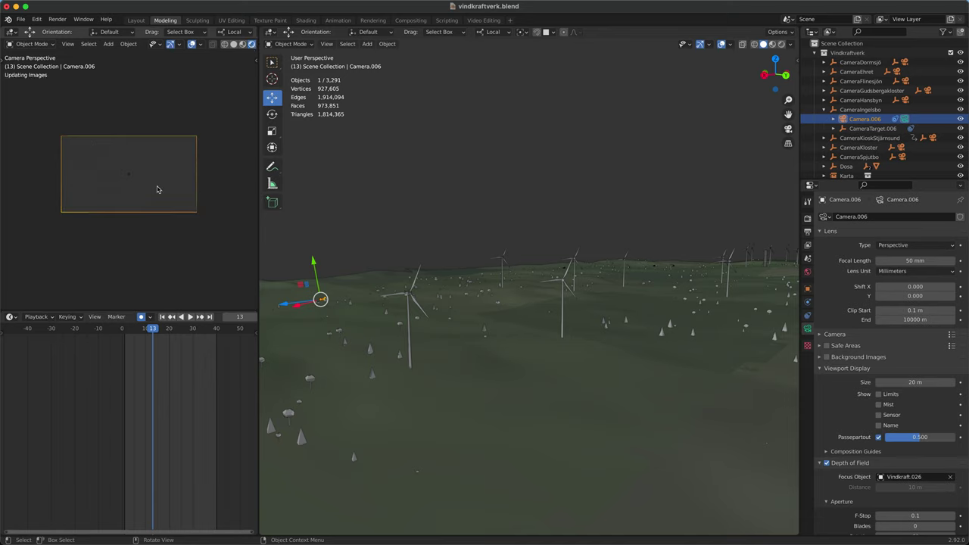
scroll(156, 188, "up", 2)
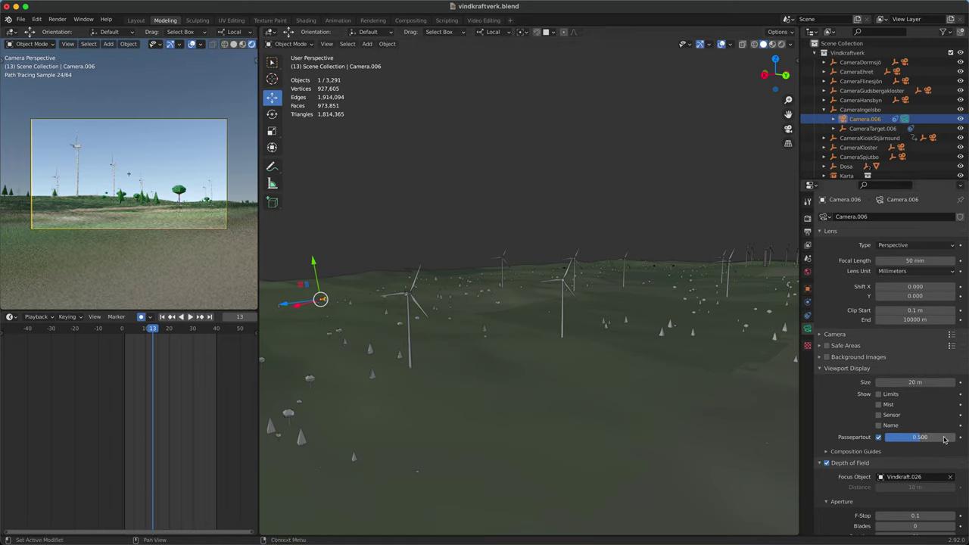
Try an aperture F-Stop of 0.05 for Camera.006's depth of field.
scroll(945, 442, "down", 2)
scroll(945, 441, "down", 1)
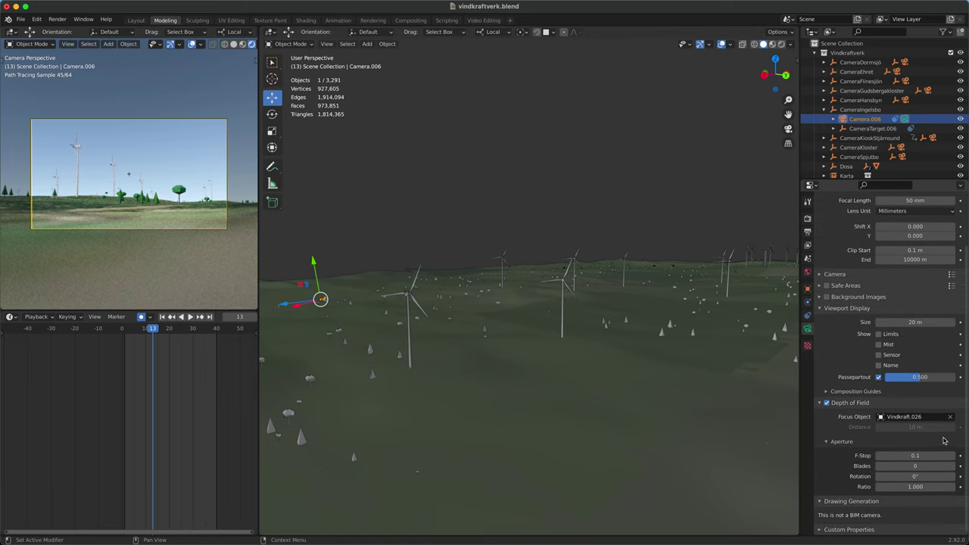
left_click(923, 455)
type("0.05")
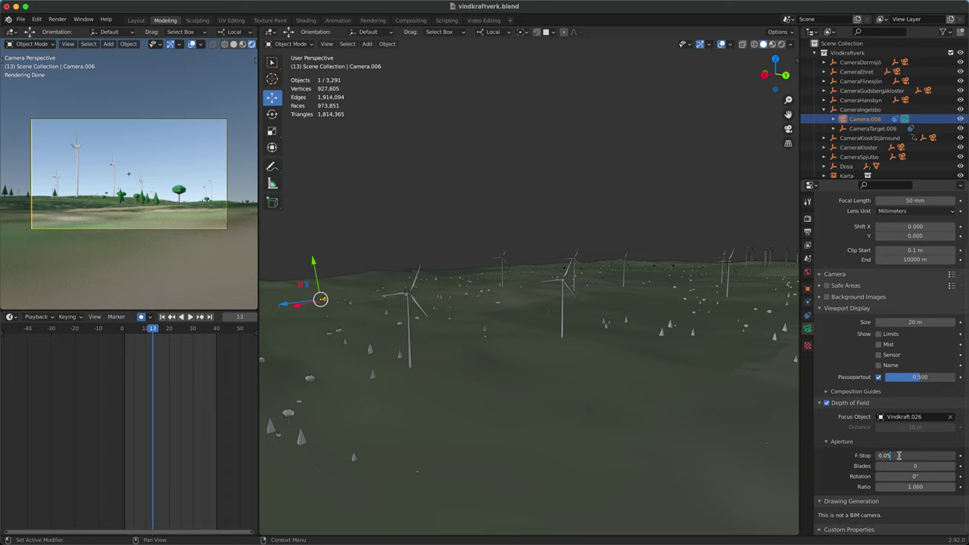
key("Return")
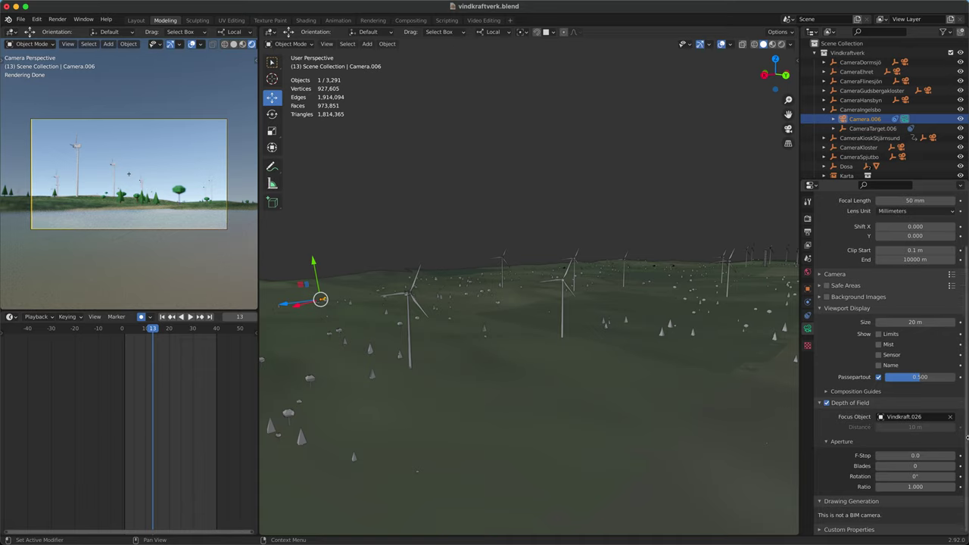
Set the aperture F-Stop of Camera.006 to 0.1.
left_click(933, 456)
type("0.01")
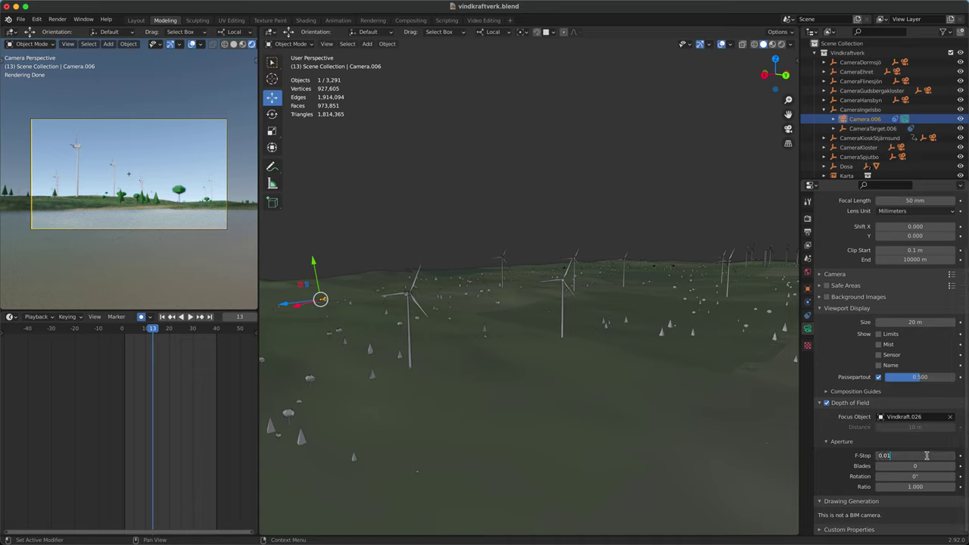
key("Return")
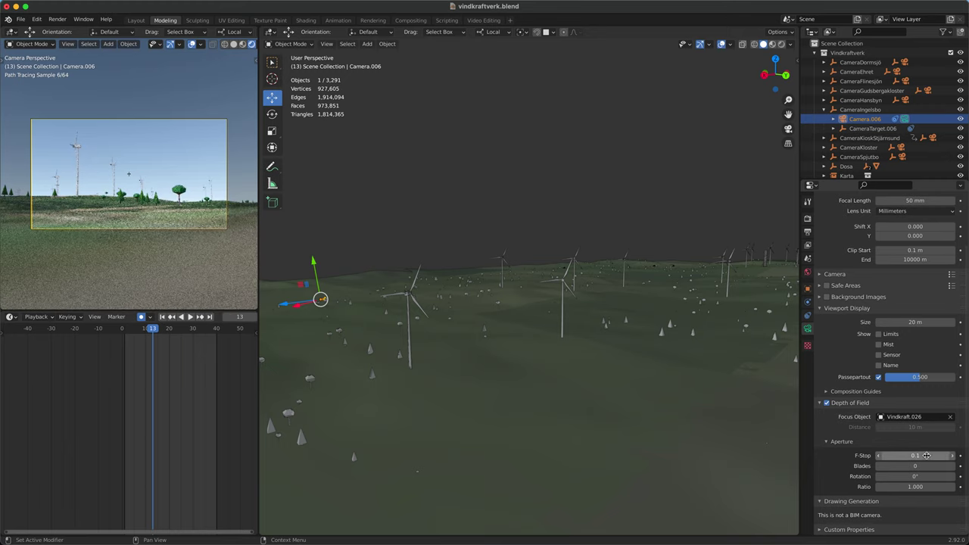
Switch the camera view to solid shading and display the scene's output settings.
left_click(233, 44)
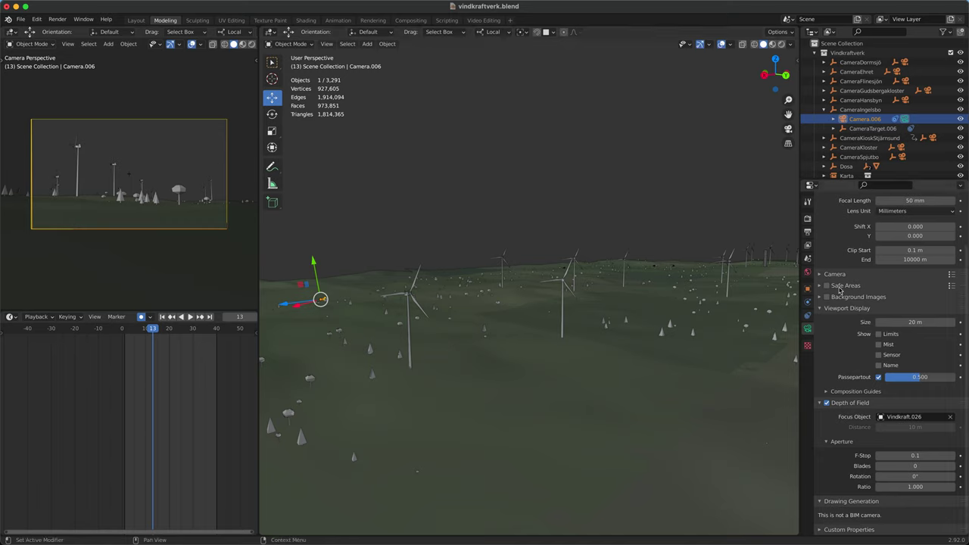
left_click(807, 231)
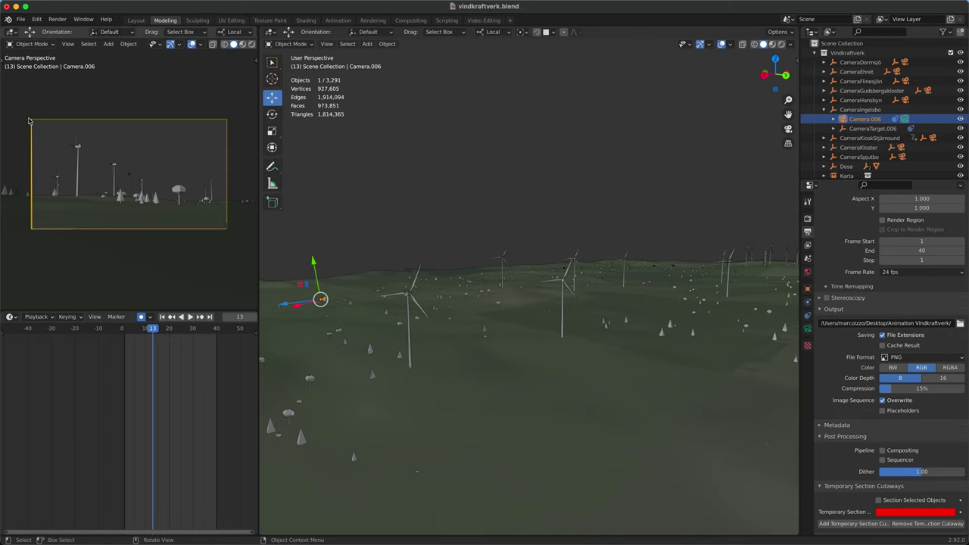
Start rendering the full animation and cancel the render.
left_click(58, 19)
left_click(62, 40)
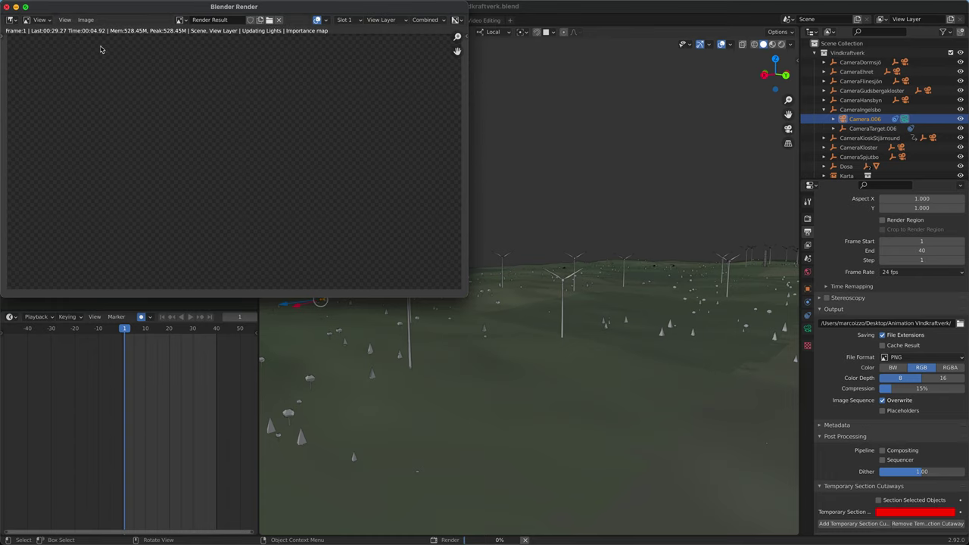
key("Escape")
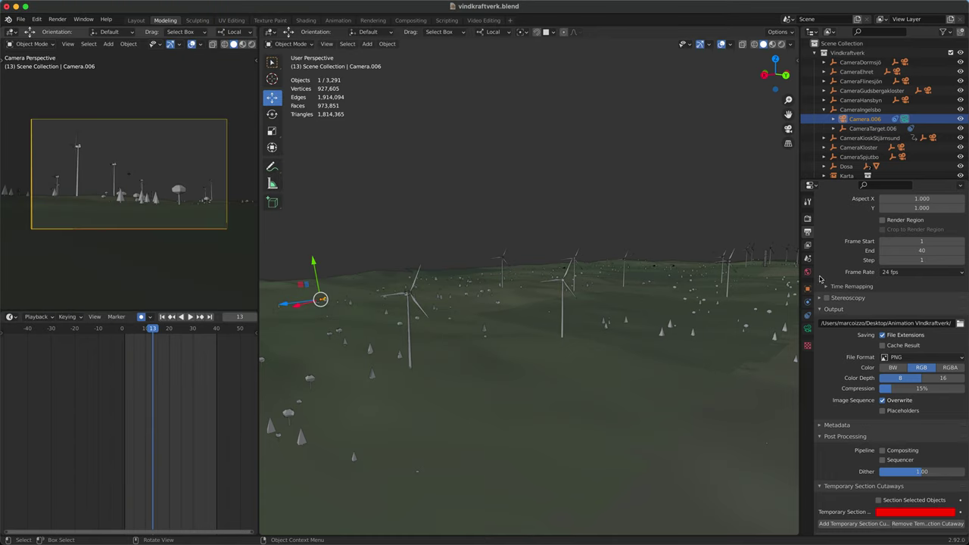
Set the render output's file format to FFmpeg Video with an MPEG-4 container.
left_click(928, 357)
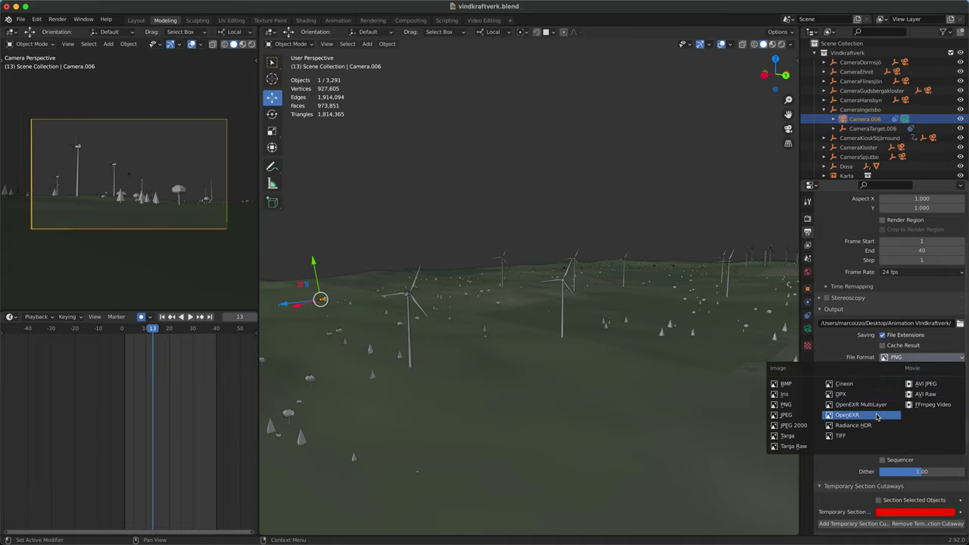
left_click(931, 404)
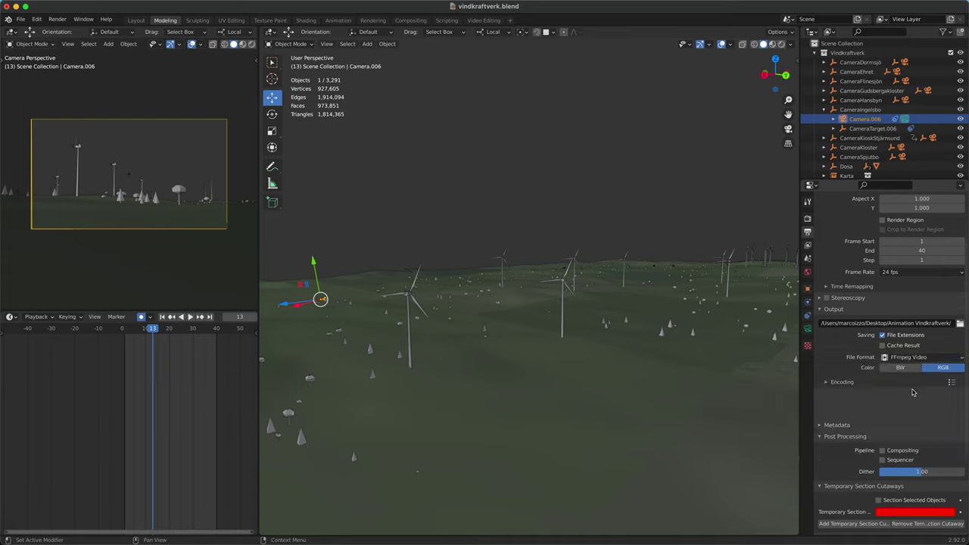
left_click(842, 382)
scroll(855, 378, "down", 2)
left_click(902, 359)
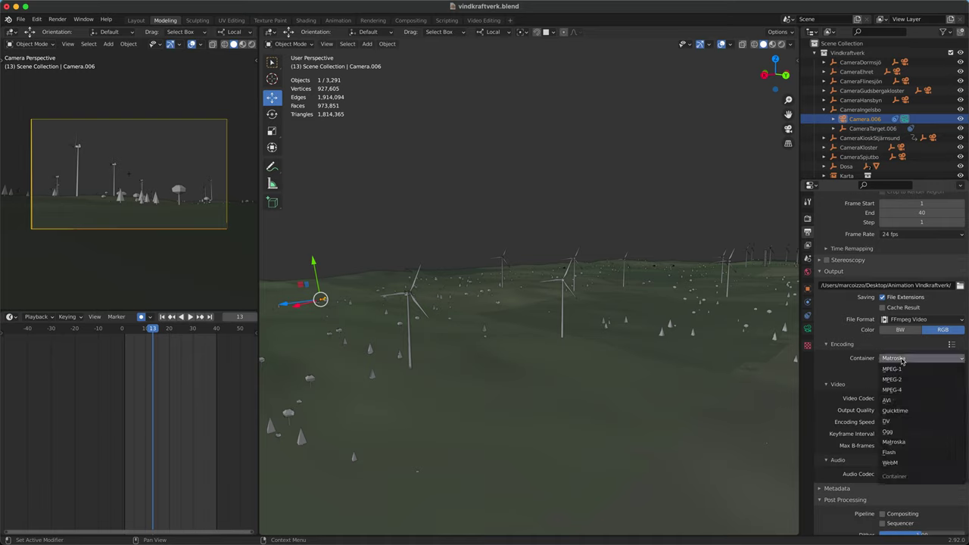
left_click(902, 390)
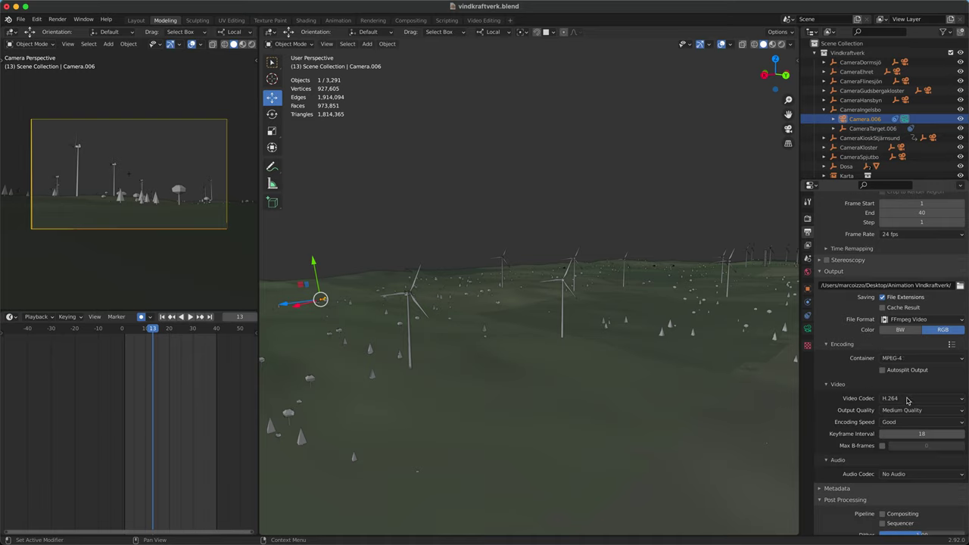
Set the video encoding's output quality to Perceptually Lossless and its encoding speed to Slowest.
left_click(901, 411)
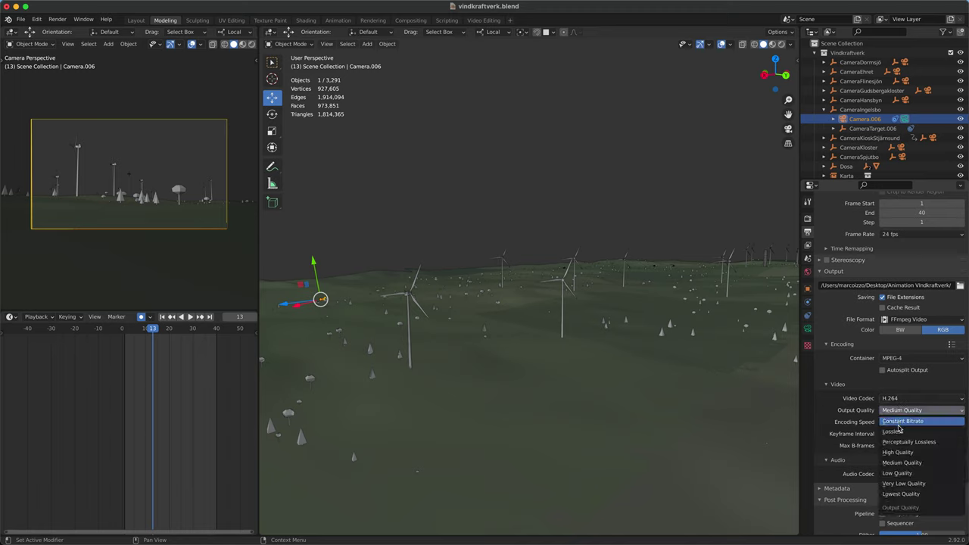
left_click(904, 443)
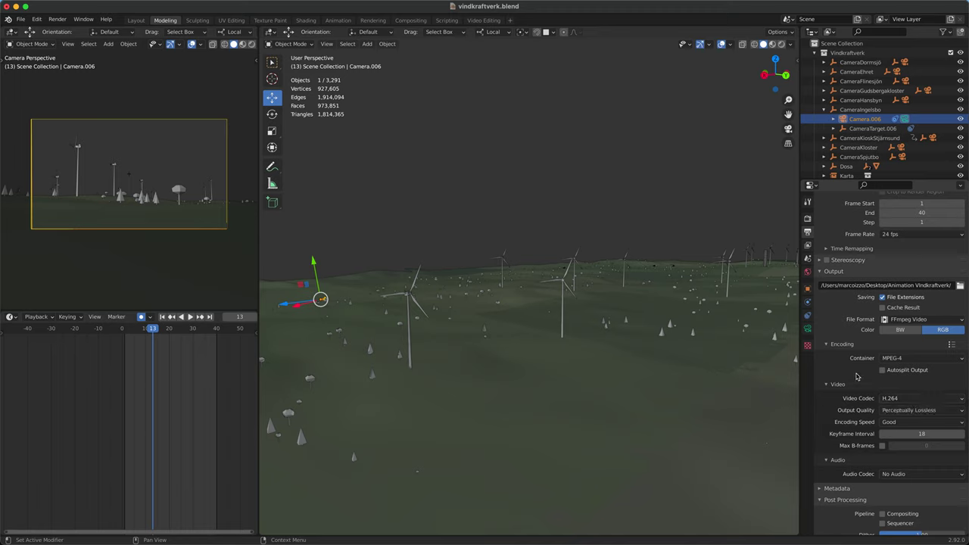
scroll(857, 376, "down", 2)
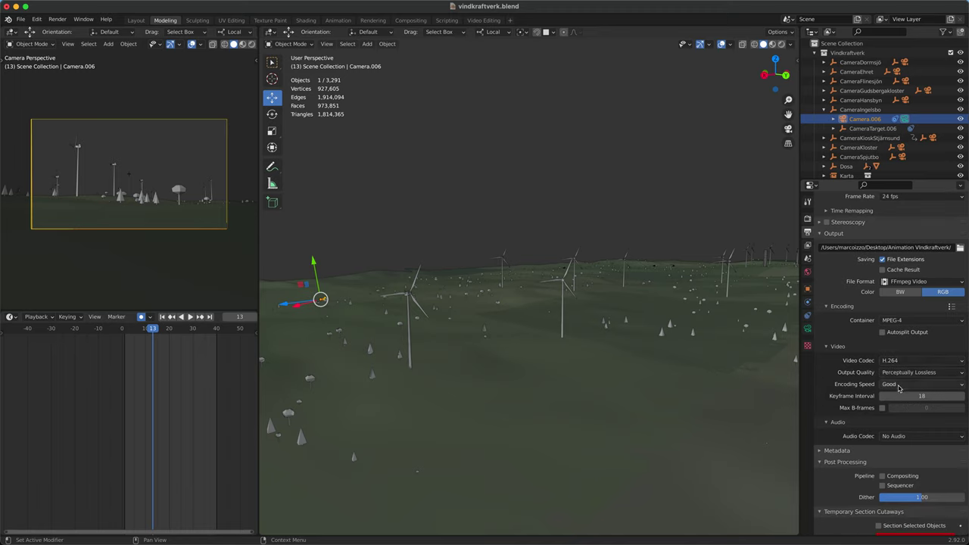
left_click(900, 386)
left_click(894, 394)
left_click(57, 18)
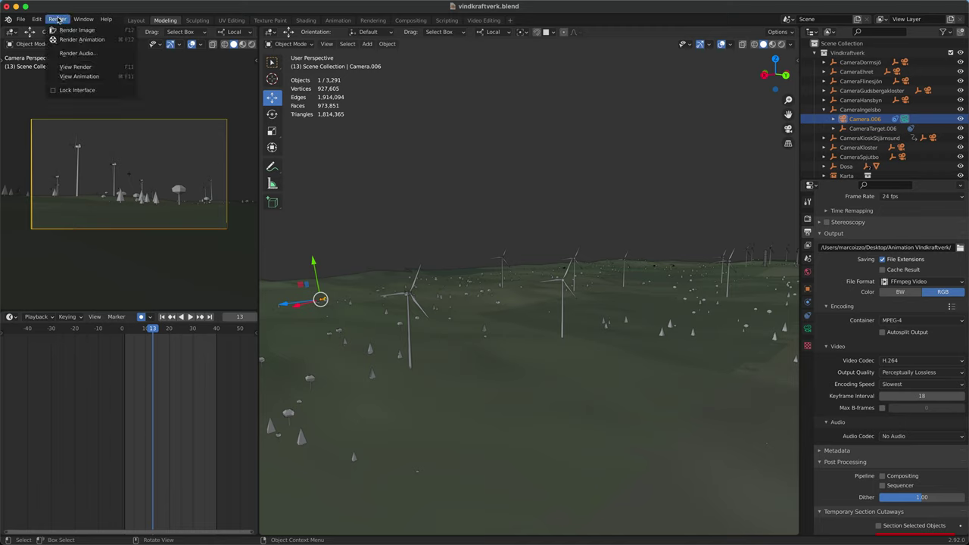
left_click(82, 39)
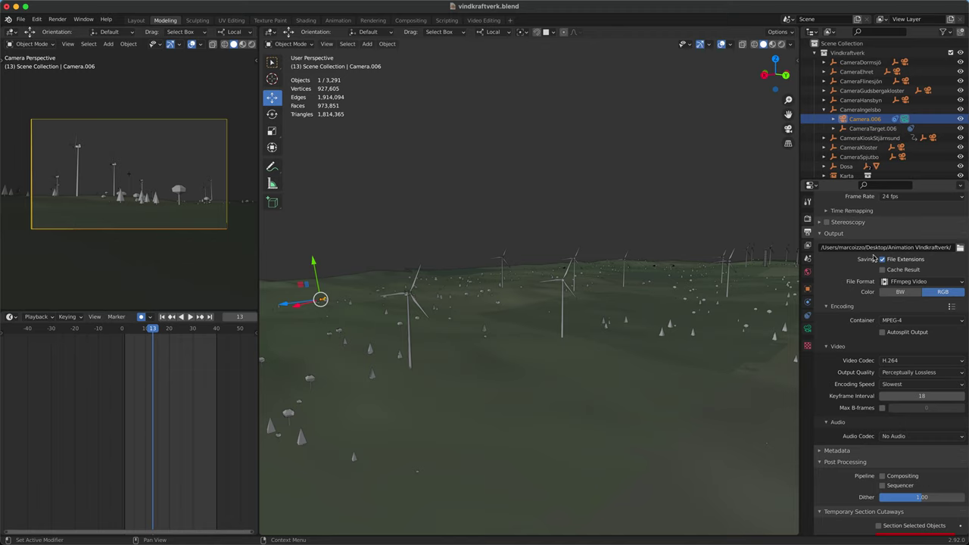
Set the end frame of the scene's frame range to 120.
scroll(916, 318, "up", 5)
left_click(931, 259)
type("40")
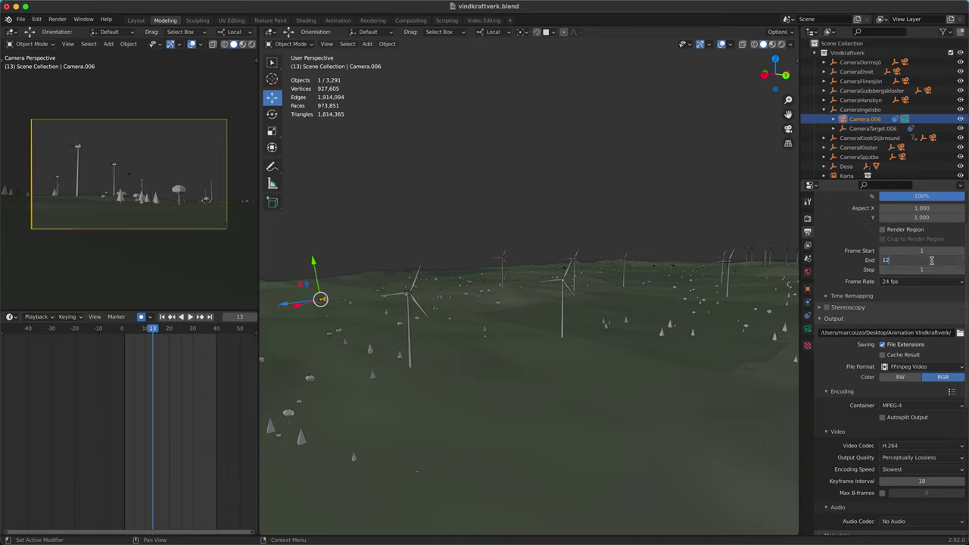
type("0")
key("Return")
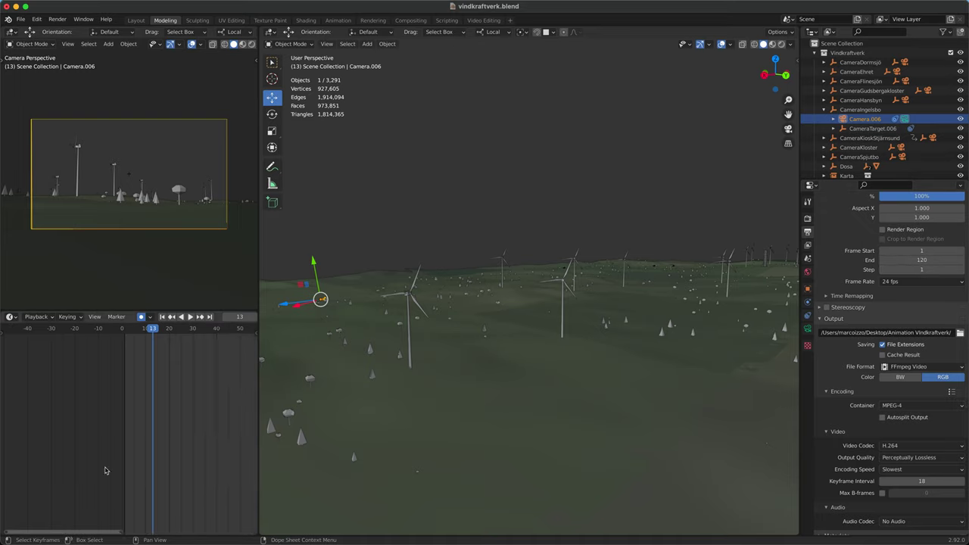
Play the animation with the whole frame range in view on the timeline, and stop the playback before the end frame.
scroll(158, 438, "down", 5)
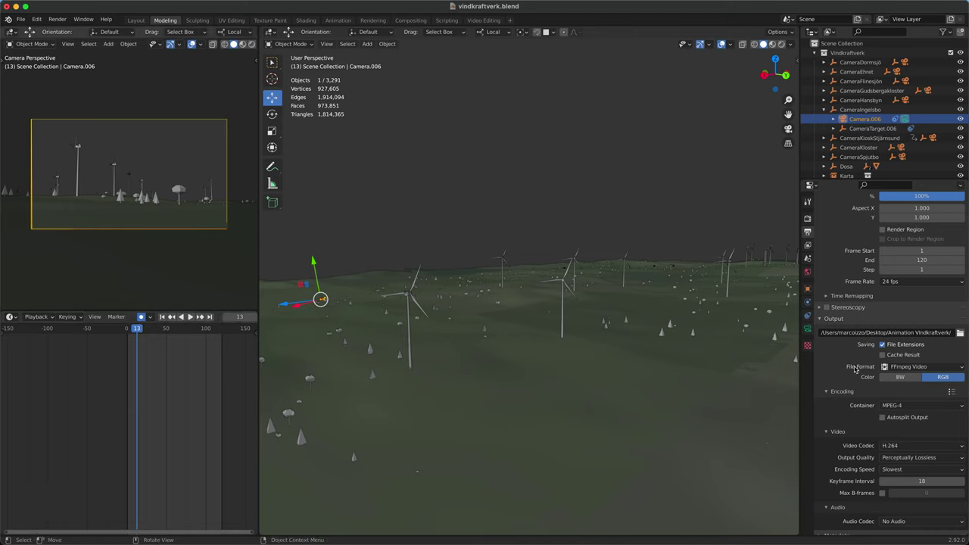
key("space")
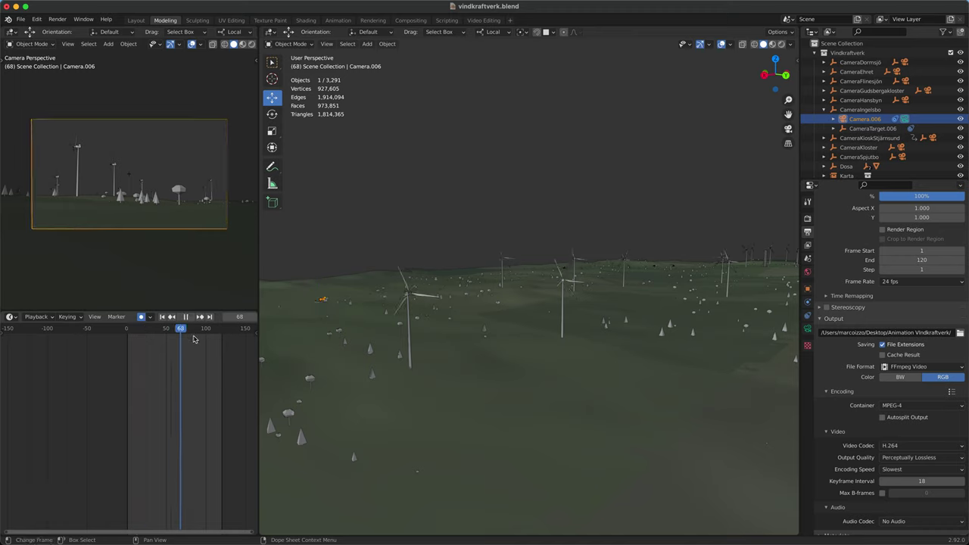
key("space")
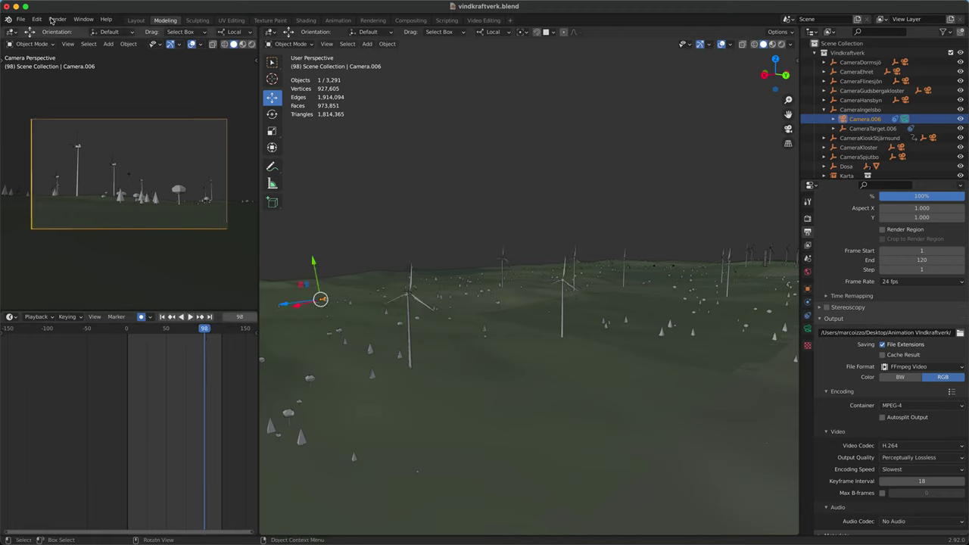